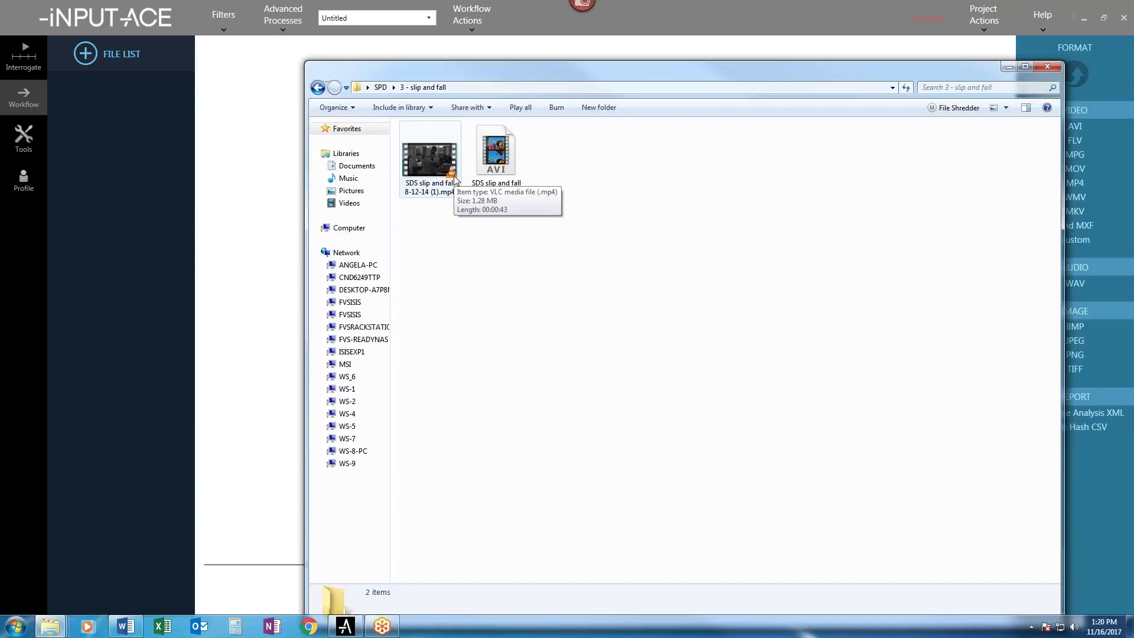
Step: Review 'SDS slip and fall 8-12-14 (1).mp4' details (43 s, 854×480, 29 fps), then play it
click(426, 156)
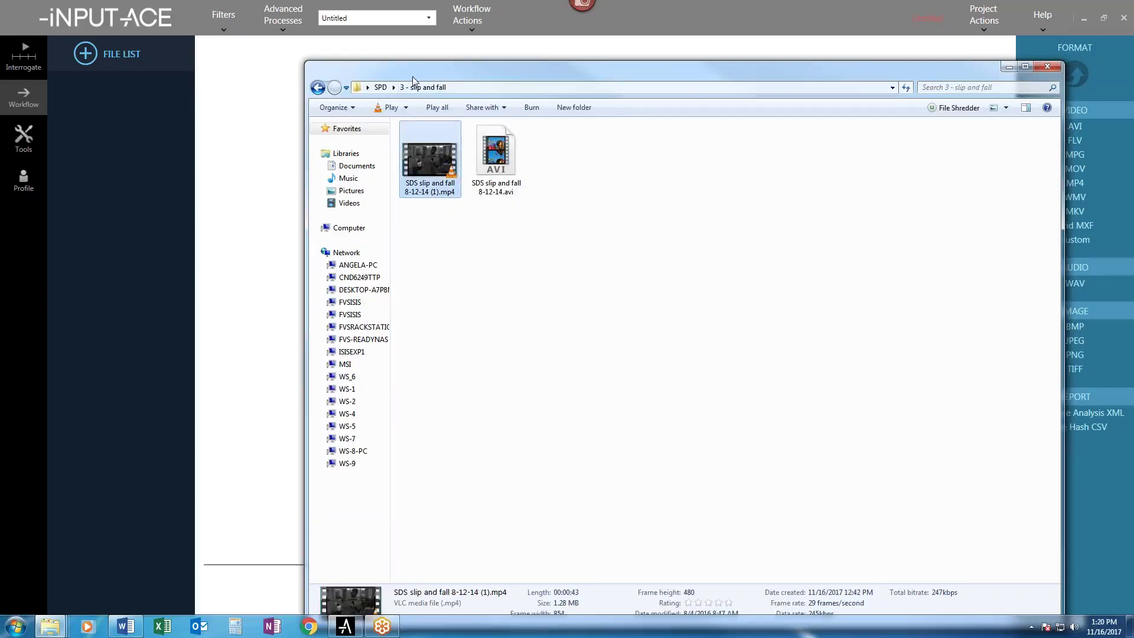
drag(412, 76, 390, 41)
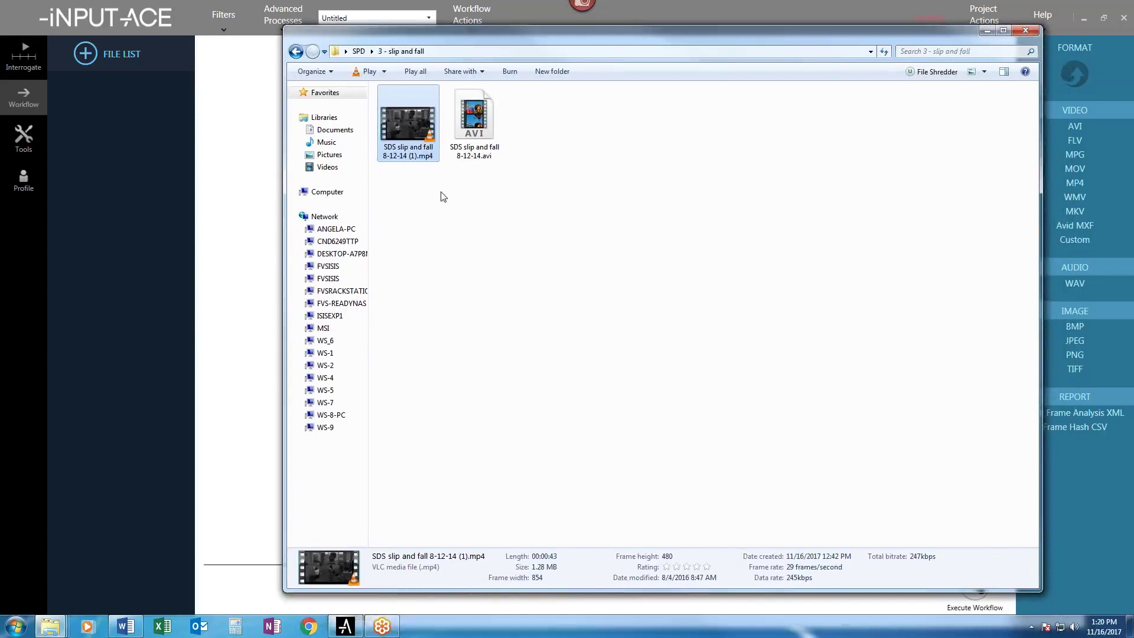
double_click(418, 121)
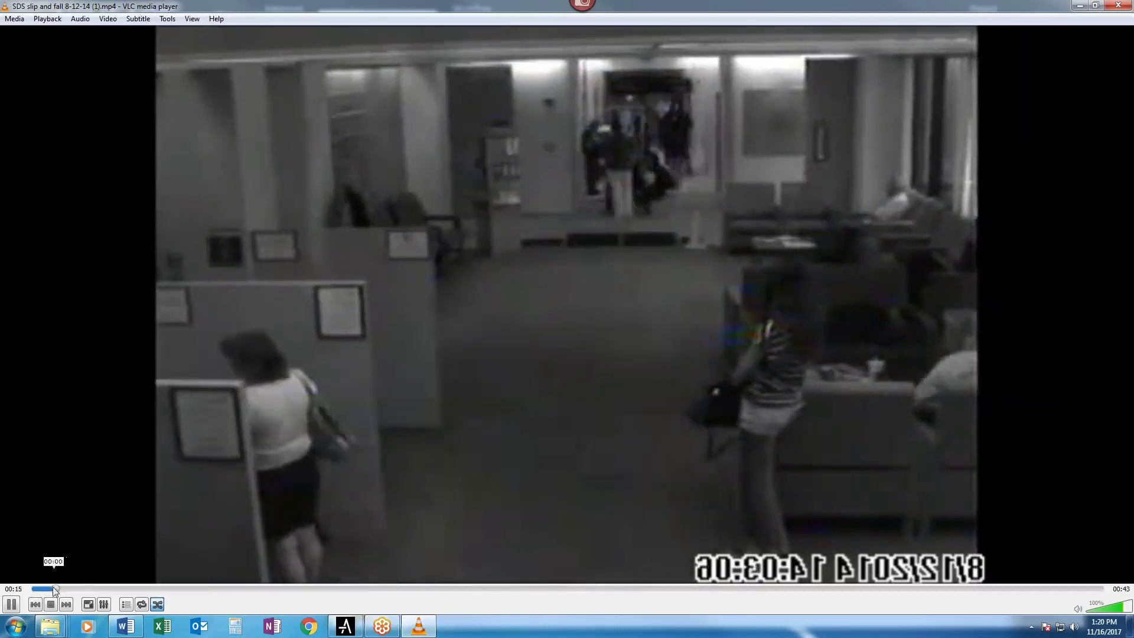
Step: Replay the clip from the start, rewind a few seconds, pause and resume it, then close VLC
click(52, 588)
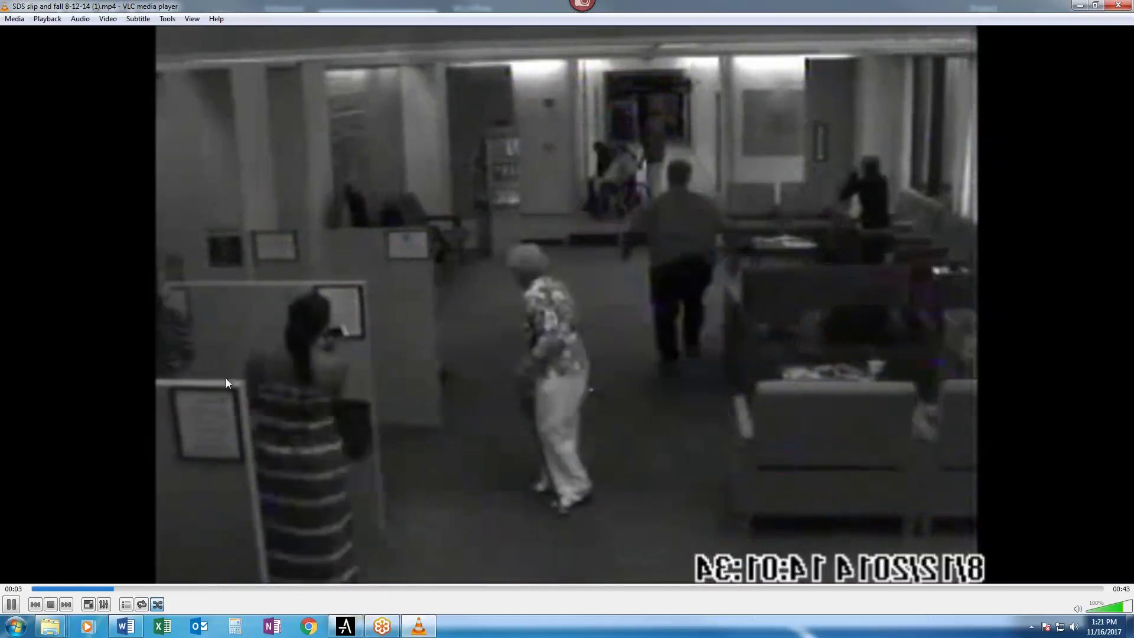
click(69, 589)
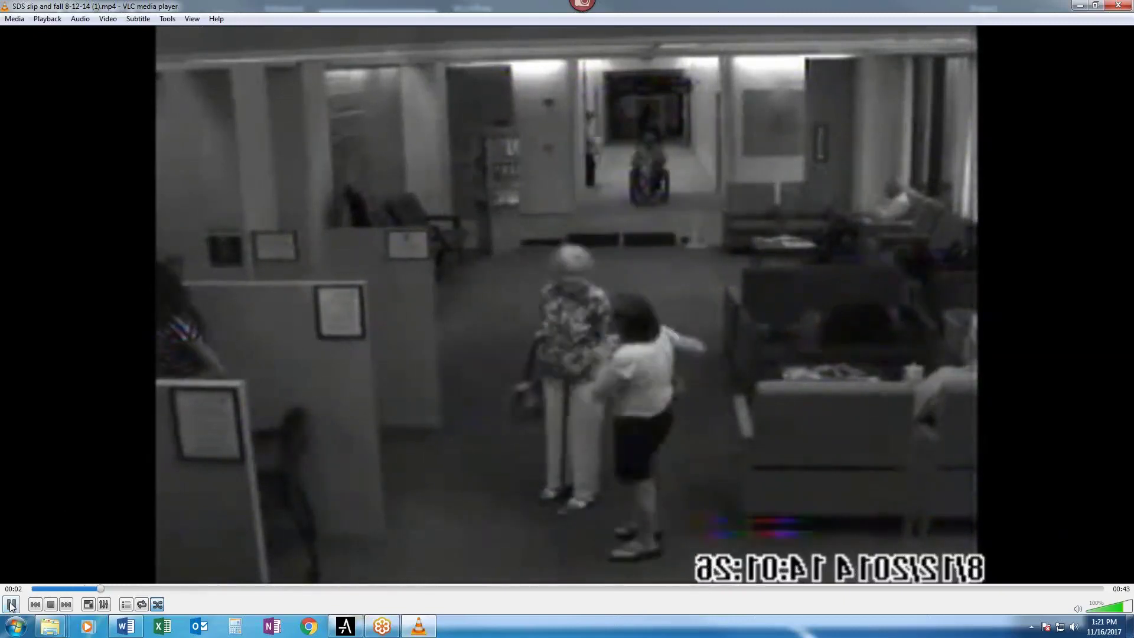
click(10, 603)
click(11, 604)
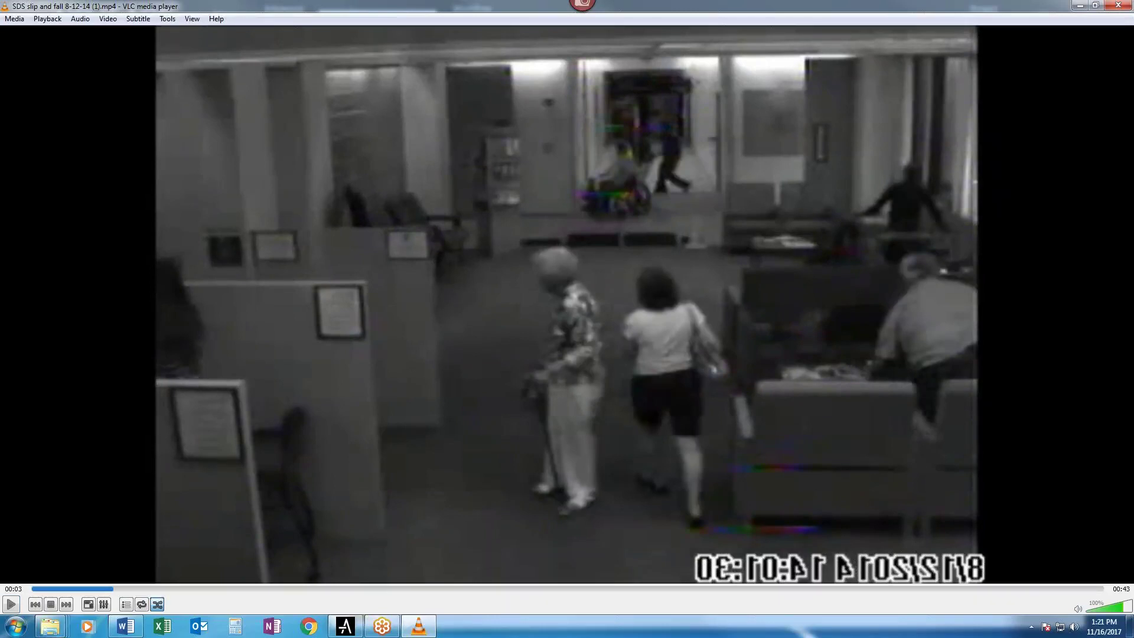
click(1118, 5)
Step: Add the MP4 to iNPUT-ACE's file list, load and pause it, and choose the Hex metadata view
drag(363, 149, 156, 112)
click(172, 104)
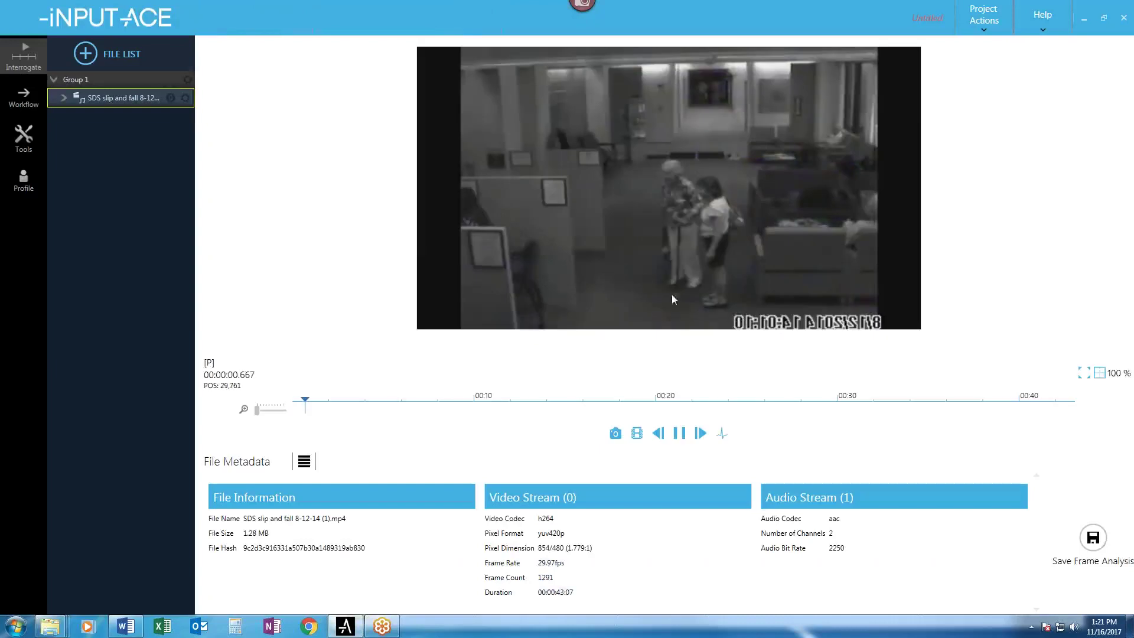
key(space)
click(304, 462)
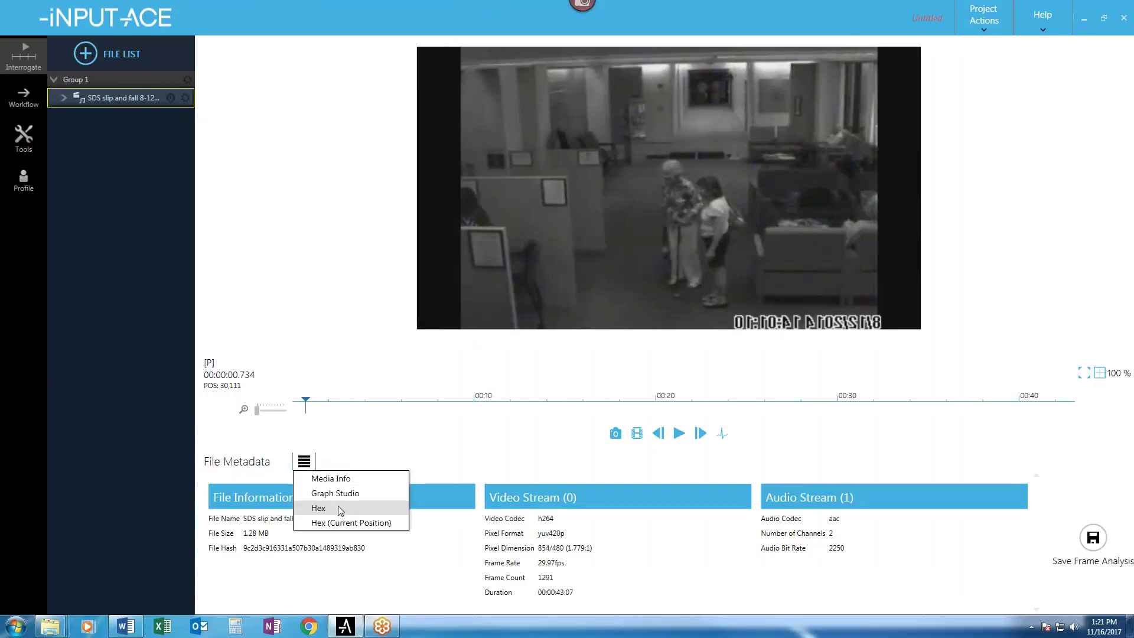
click(340, 506)
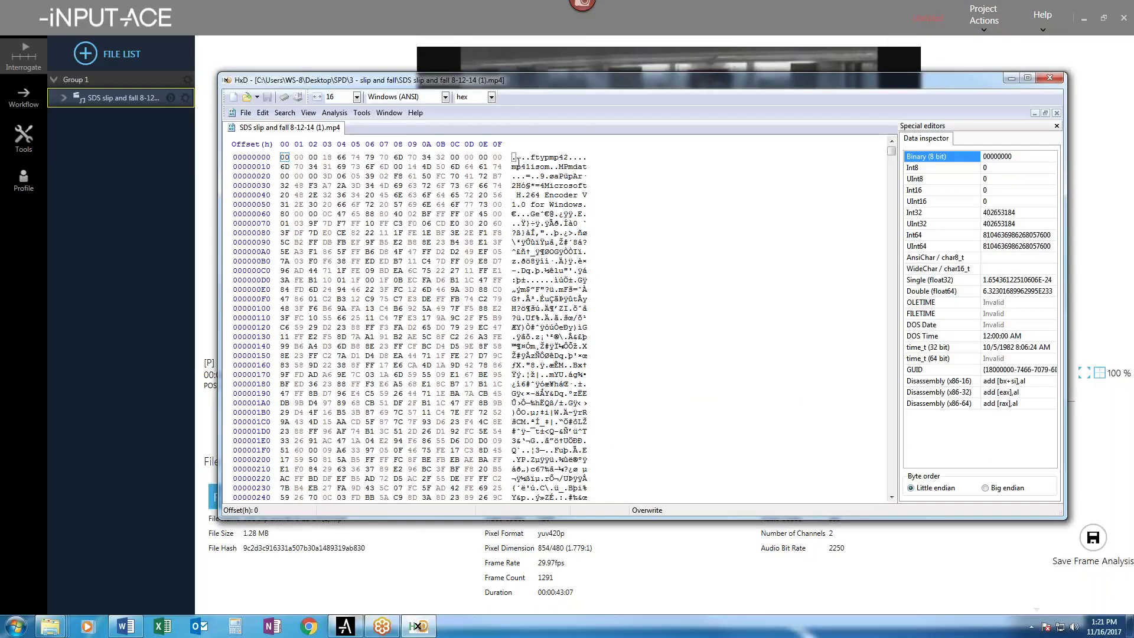
Step: Select the 'Microsoft H.264 Encoder V1.0 for Windows' string at offset 0x36, then return to iNPUT-ACE
click(540, 185)
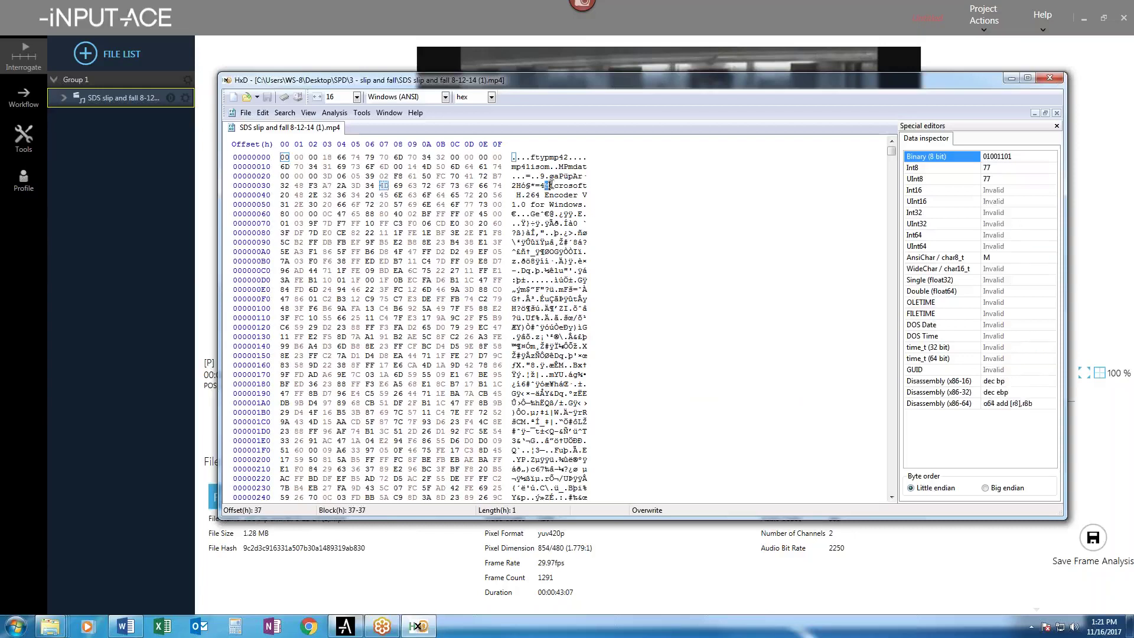
drag(542, 185, 584, 205)
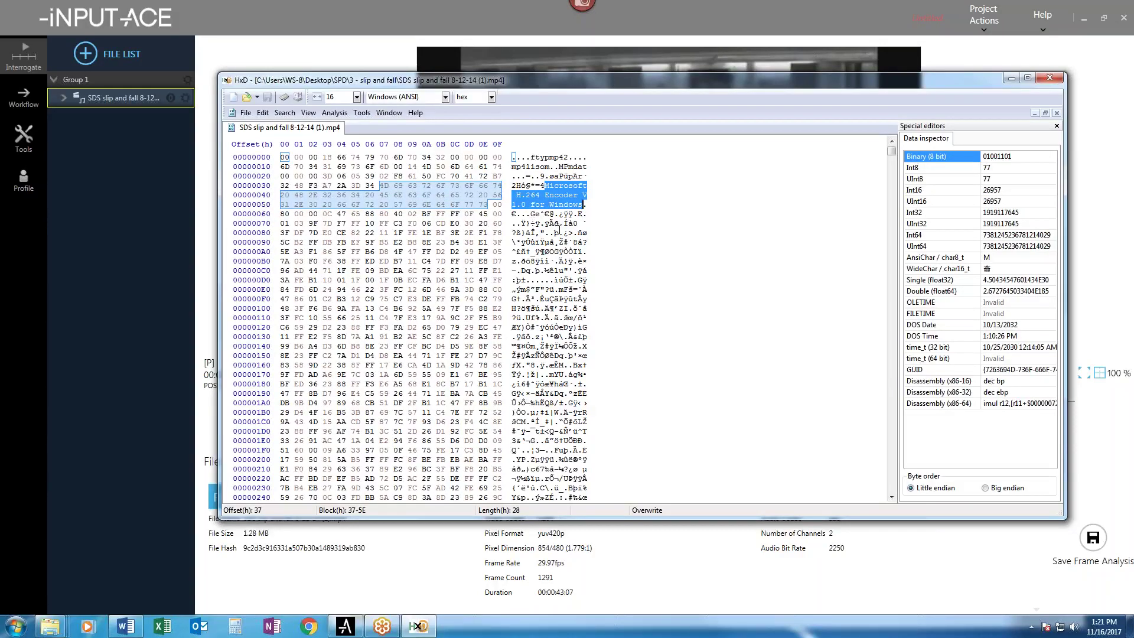
click(567, 22)
click(551, 195)
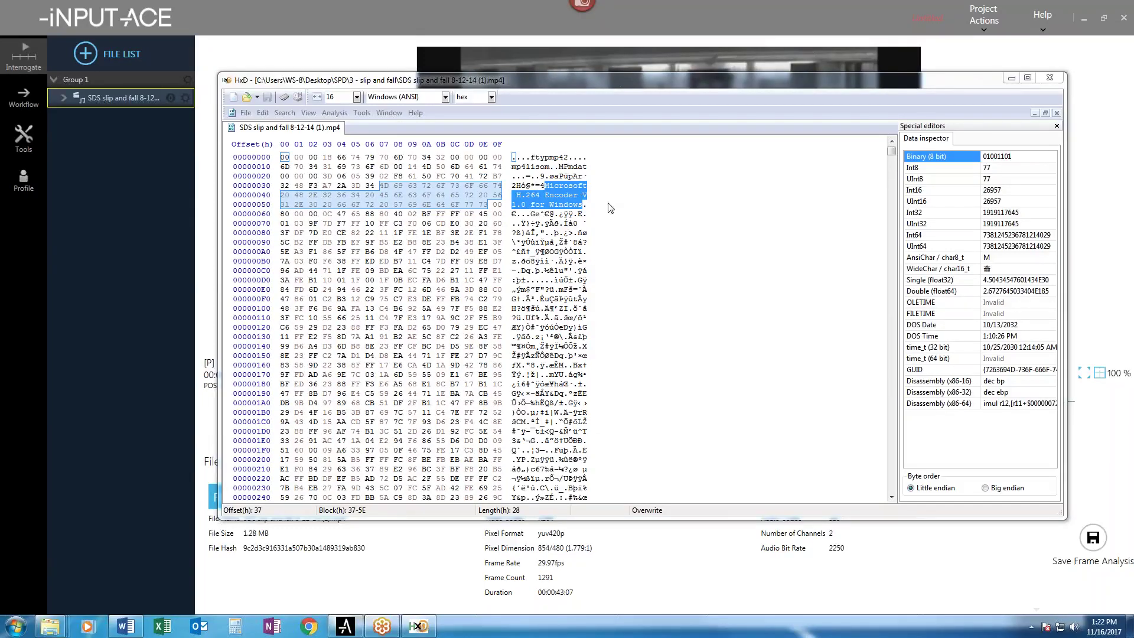
click(555, 67)
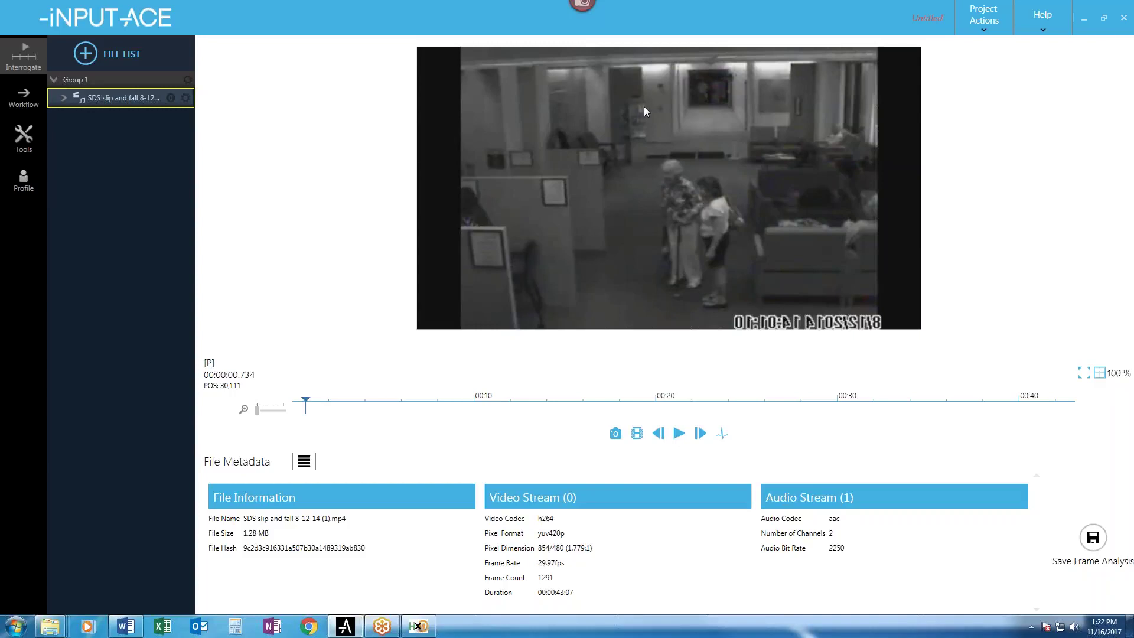
Step: Drag 'SDS slip and fall 8-12-14.avi' from Explorer into iNPUT-ACE's file list
key(alt+Tab)
key(alt+Tab)
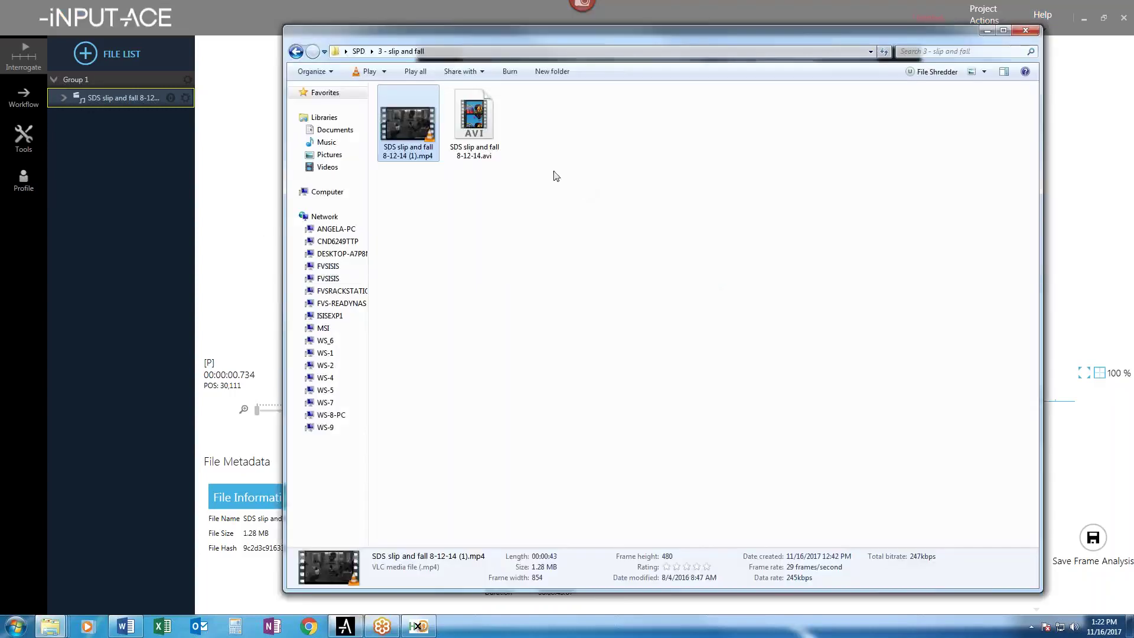
click(462, 117)
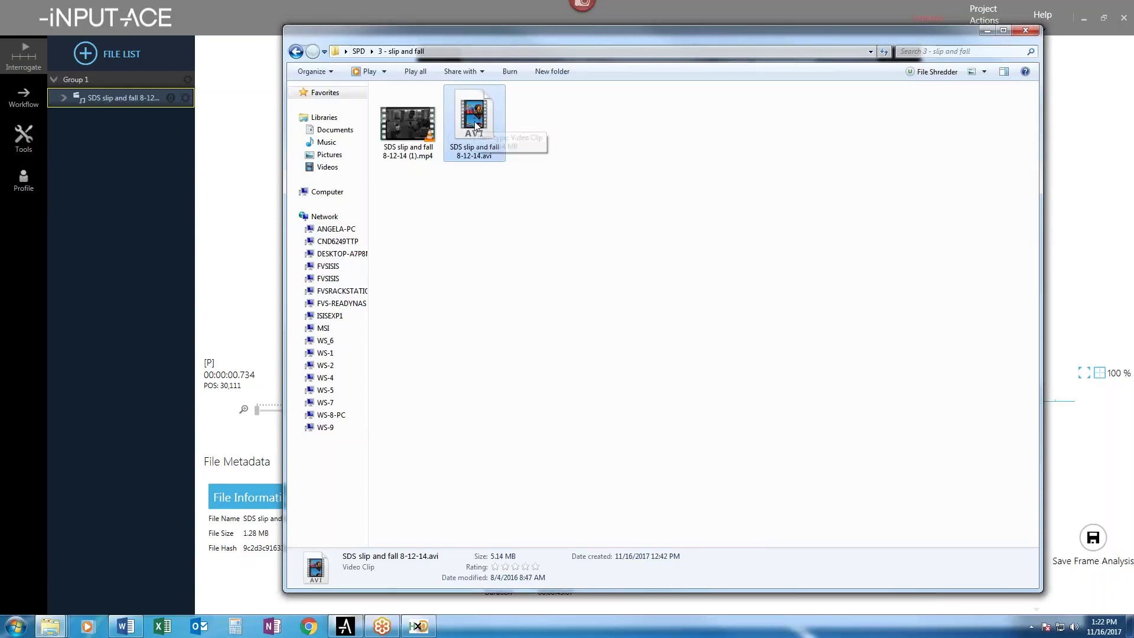
drag(477, 126, 131, 186)
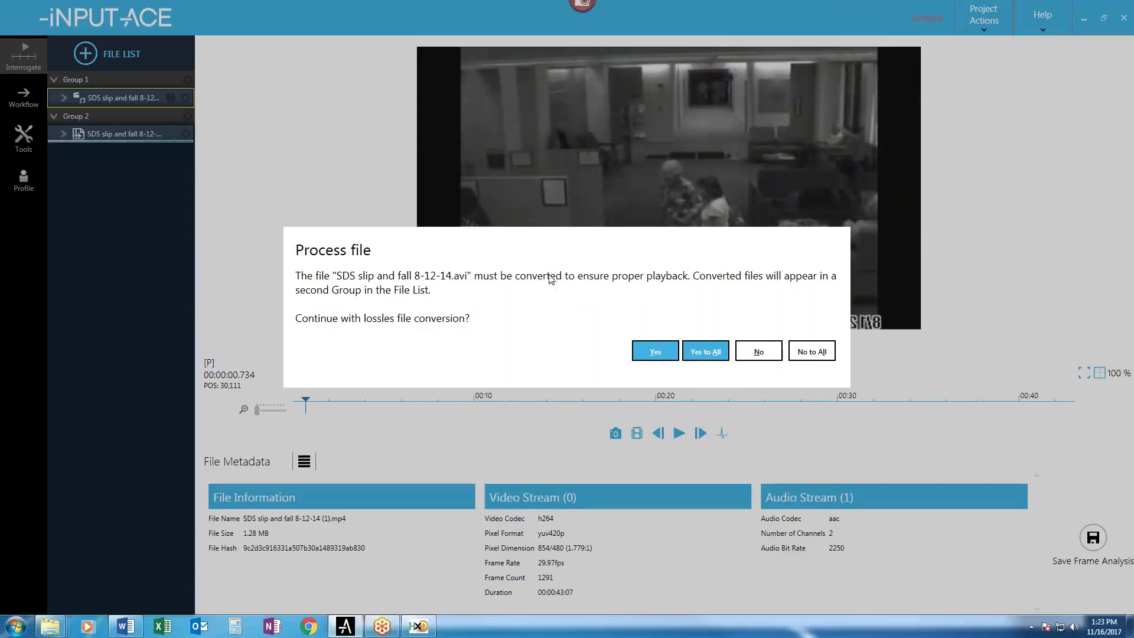
Step: Accept lossless conversion of the AVI to the default folder and load the processed file
click(654, 351)
click(803, 581)
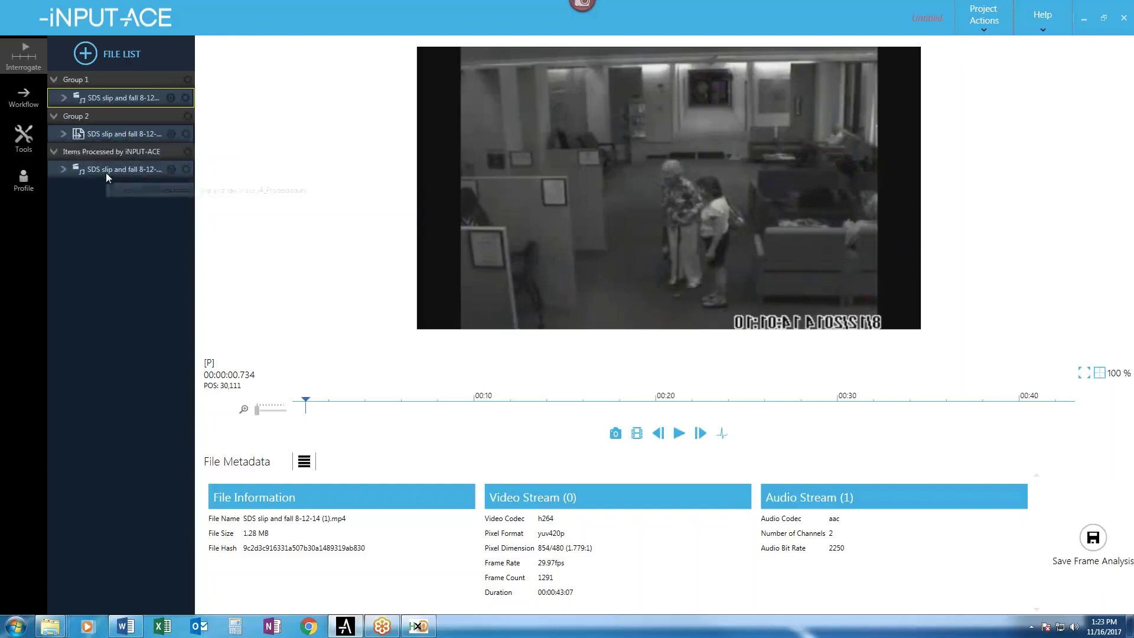
click(171, 170)
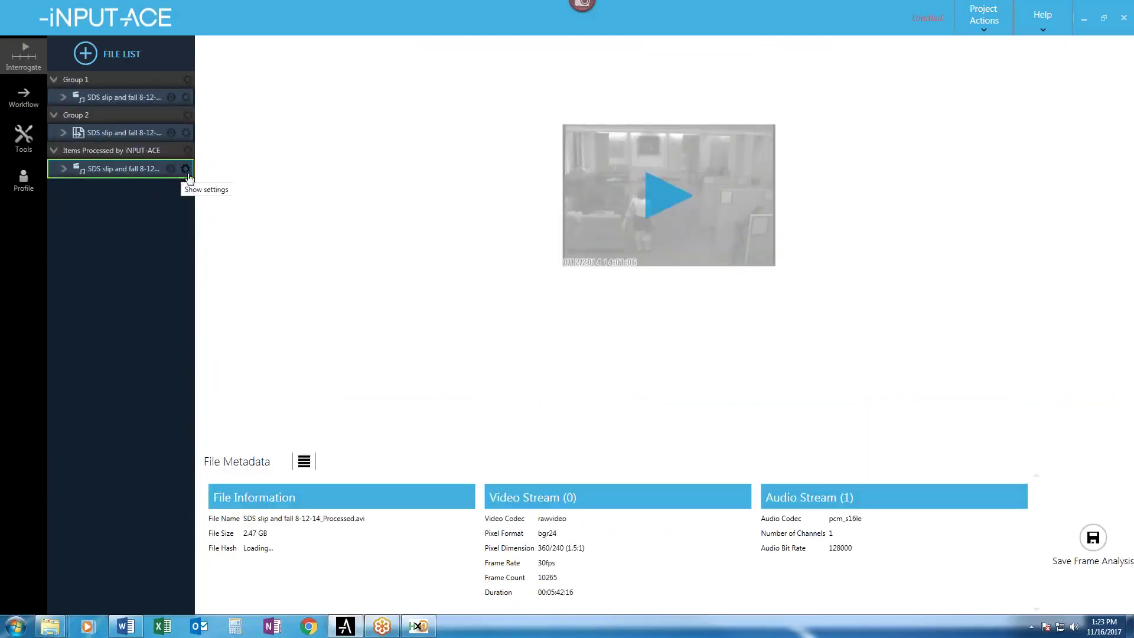
Step: Play 'SDS slip and fall 8-12-14_Processed.avi' and zoom the picture to 400 %
click(569, 167)
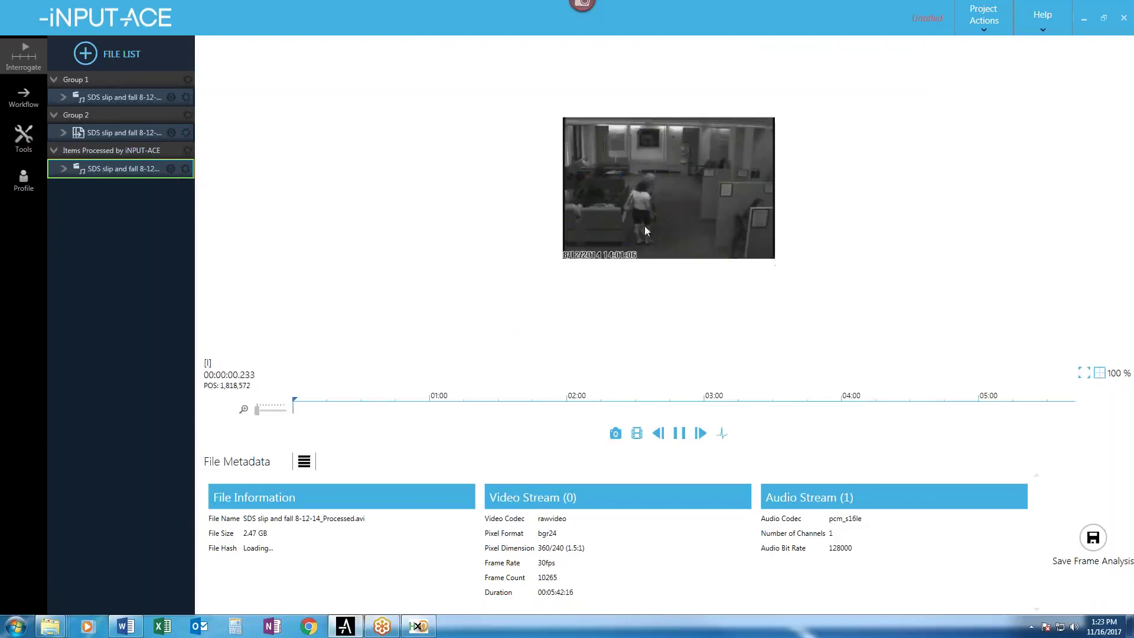
scroll(641, 272, up, 1)
scroll(644, 267, up, 1)
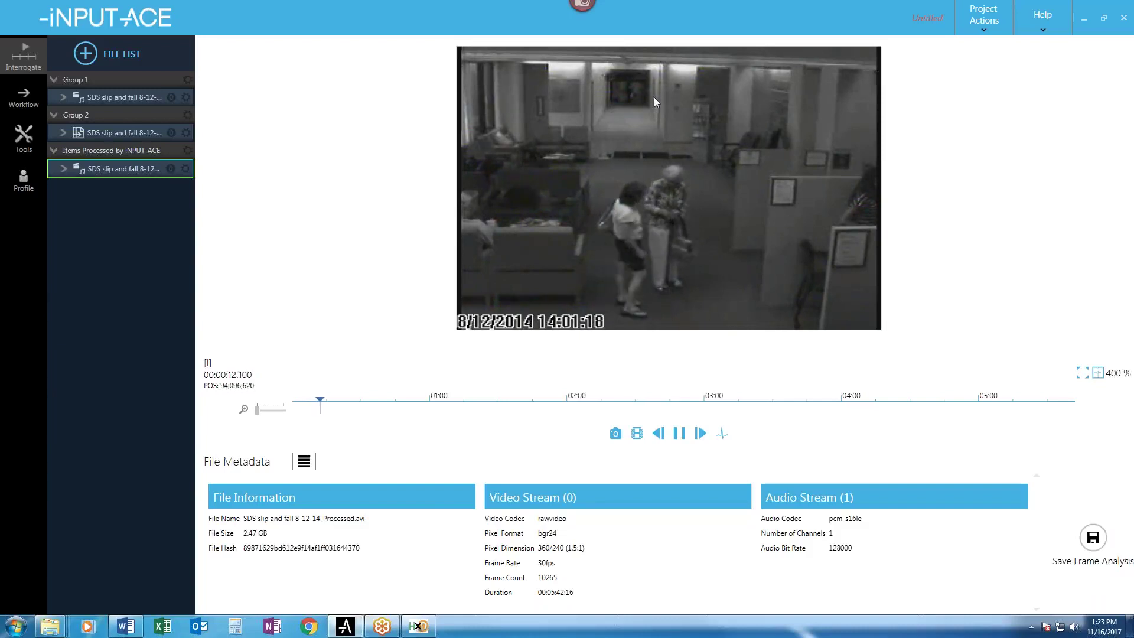
Step: Zoom the processed footage to 3,600 % and pan onto the fall area
scroll(654, 90, up, 5)
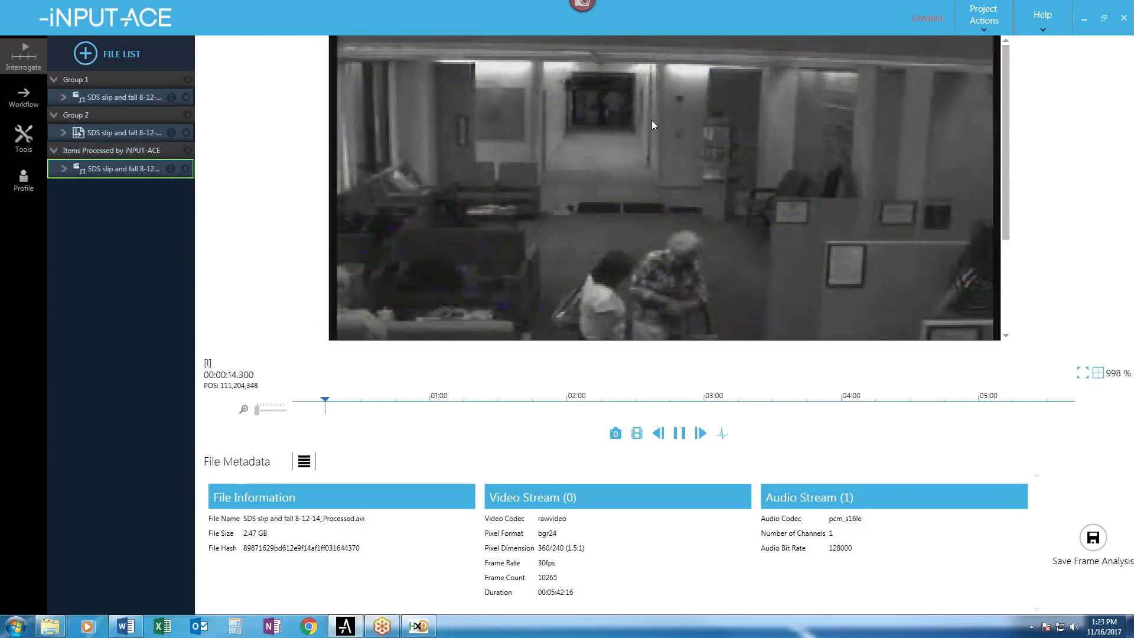
scroll(651, 126, up, 7)
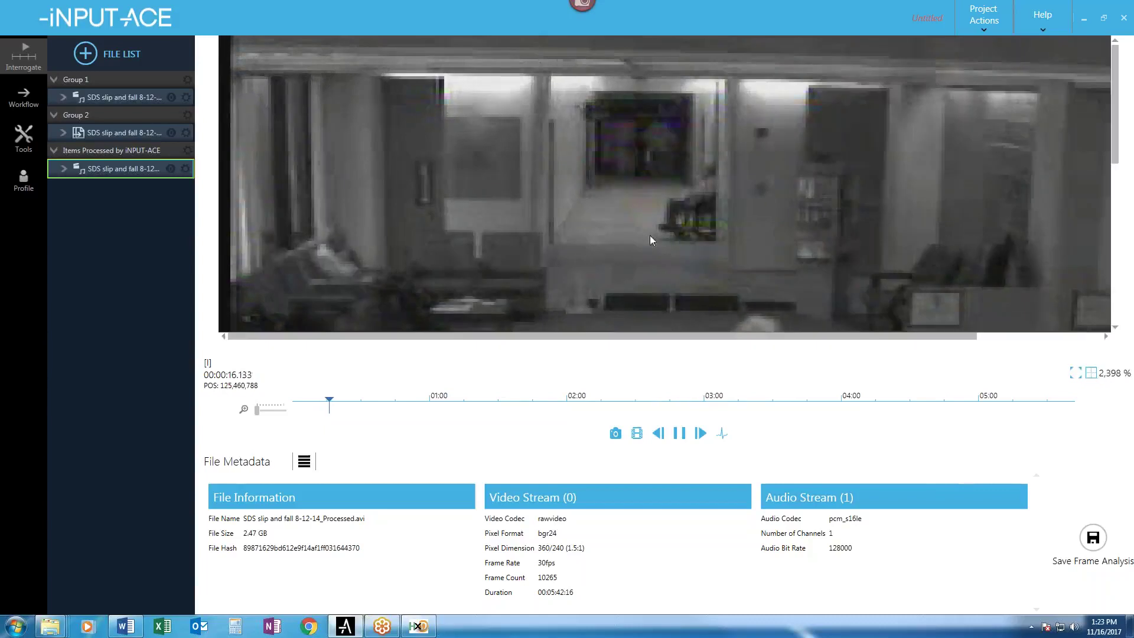
drag(787, 250, 665, 209)
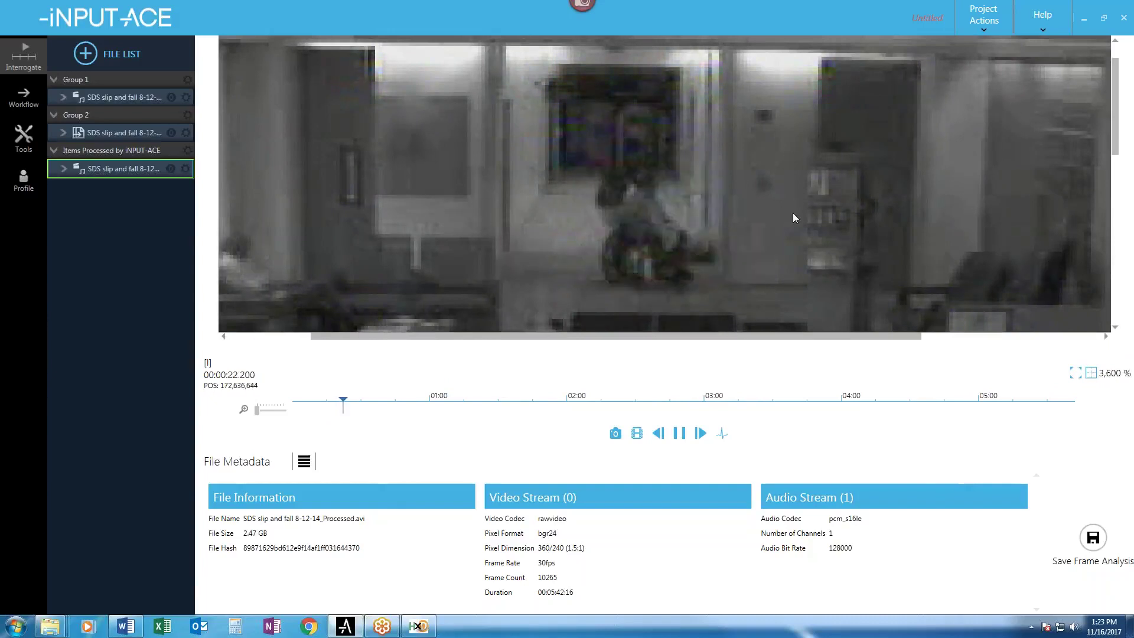
Step: Pause after the fall and step frame by frame through it, ending at 00:00:20.167
key(space)
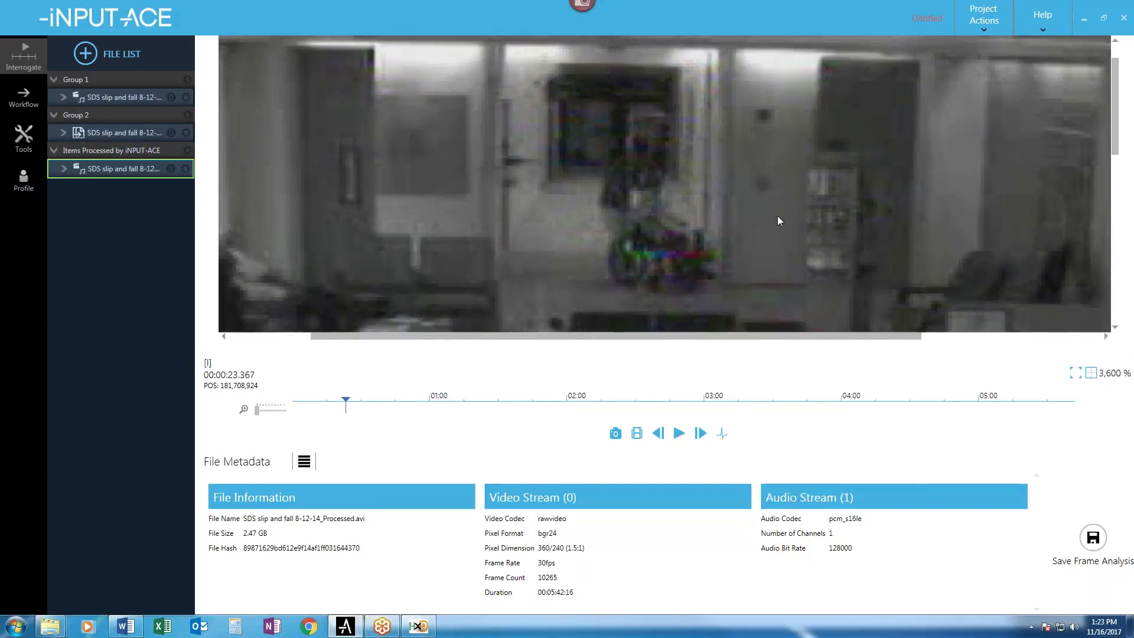
key(Left)
key(Left)
key(Left)
key(Left)
key(Left)
key(Left)
key(Left)
key(Left)
key(Left)
key(Left)
key(Left)
key(Left)
key(Left)
key(Left)
key(Left)
key(Left)
key(Left)
key(Left)
key(Left)
key(Left)
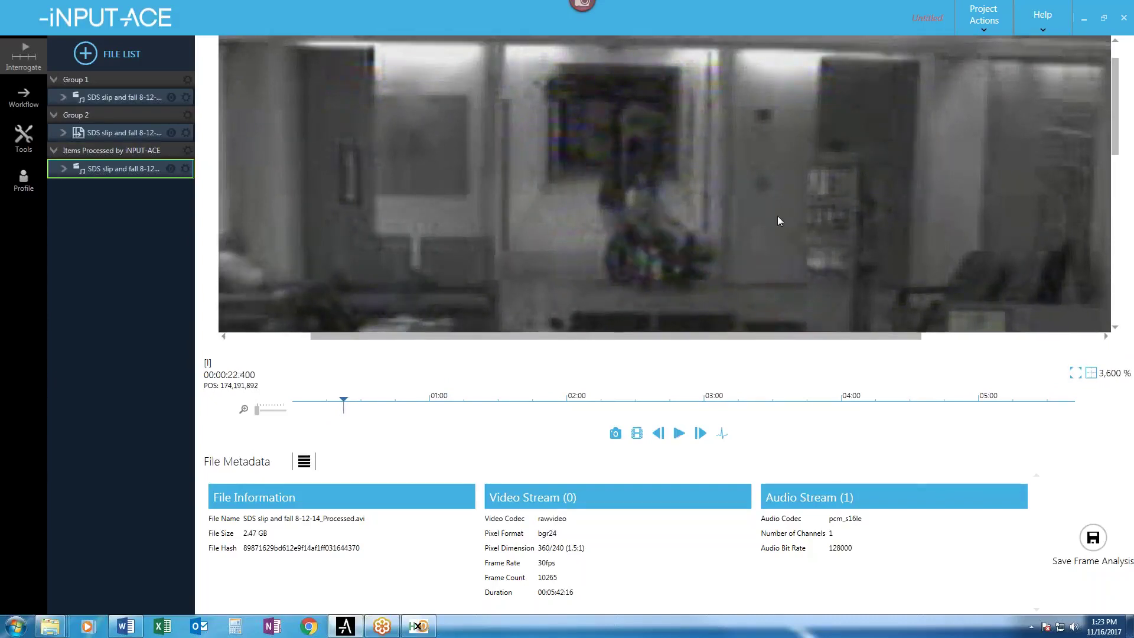
key(Left)
key(Left)
key(Left)
key(Left)
key(Left)
key(Left)
key(Left)
key(Left)
key(Left)
key(Left)
key(Left)
key(Left)
key(Left)
key(Left)
key(Left)
key(Left)
key(Left)
key(Left)
key(Left)
key(Left)
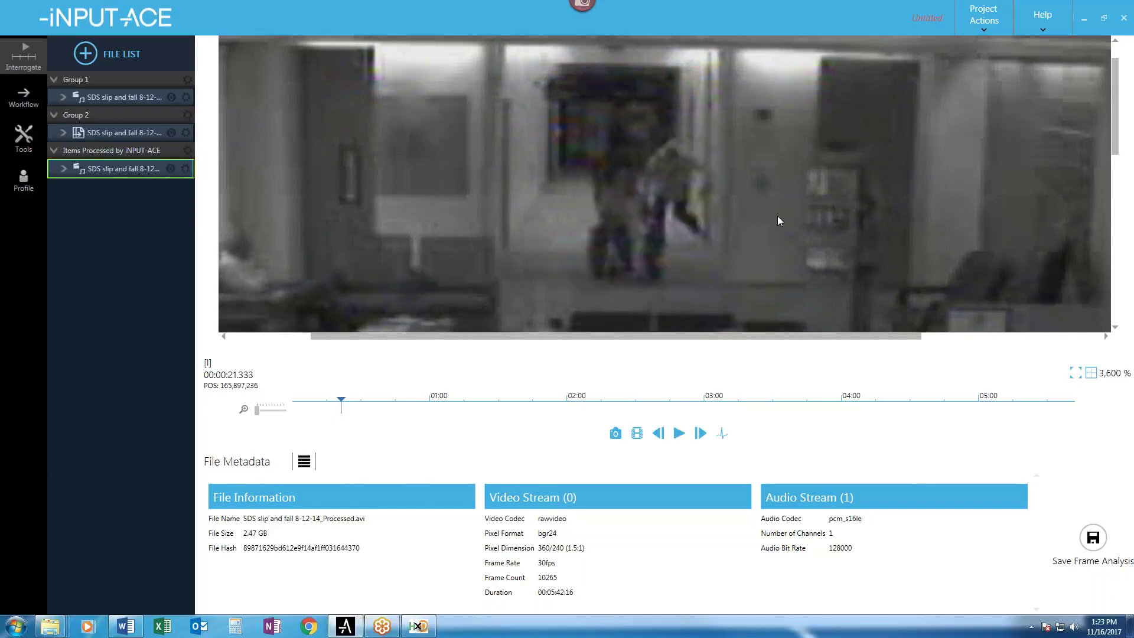
key(Left)
key(Left)
key(Left)
key(Left)
key(Left)
key(Left)
key(Left)
key(Left)
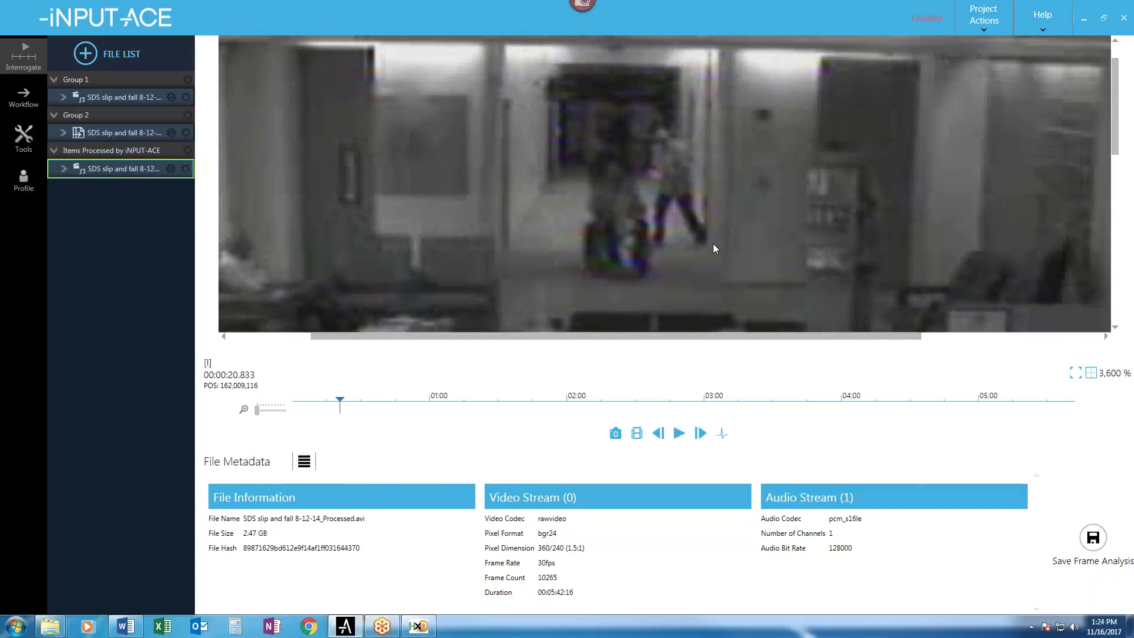
key(Right)
key(Right)
key(Right)
key(Right)
key(Right)
key(Right)
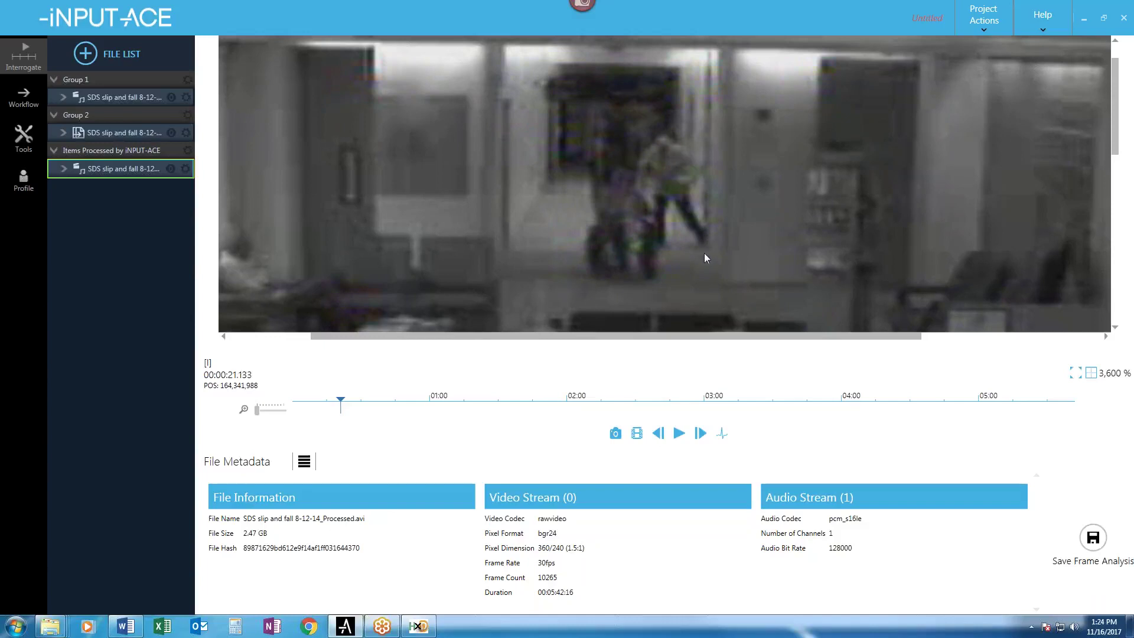
key(Left)
key(Left)
key(Left)
key(Left)
key(Left)
key(Left)
key(Left)
key(Left)
key(Left)
key(Left)
key(Left)
key(Left)
key(Left)
key(Left)
key(Left)
key(Left)
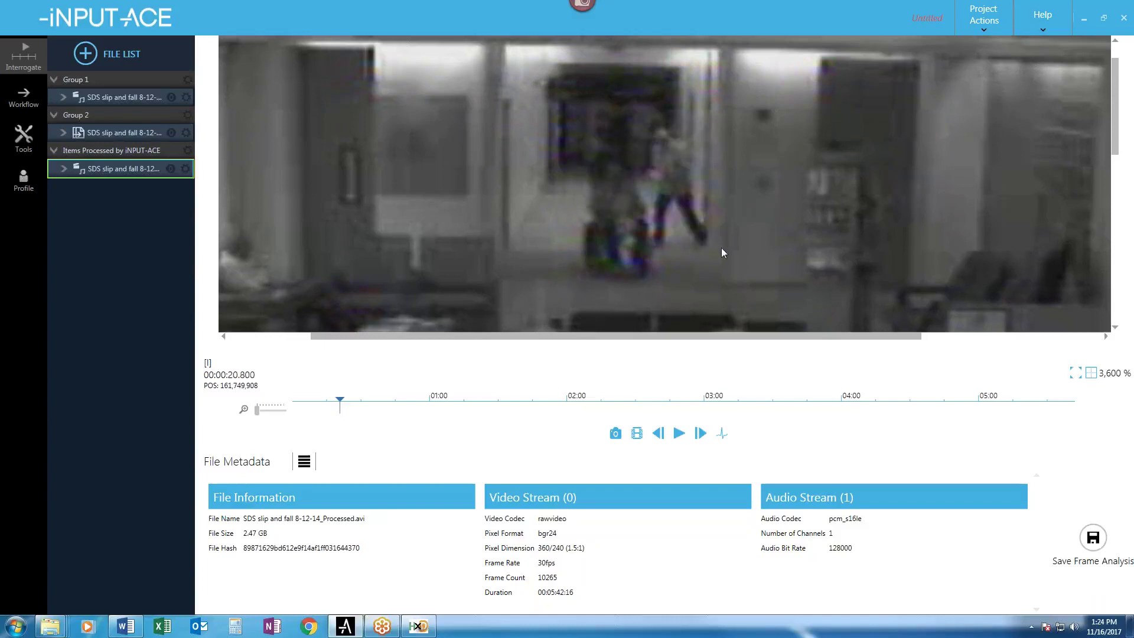
key(Left)
key(Left)
key(Left)
key(Left)
key(Left)
key(Left)
key(Left)
key(Left)
key(Left)
key(Left)
key(Left)
key(Left)
key(Left)
key(Left)
key(Left)
key(Left)
key(Left)
key(Left)
key(Left)
key(Left)
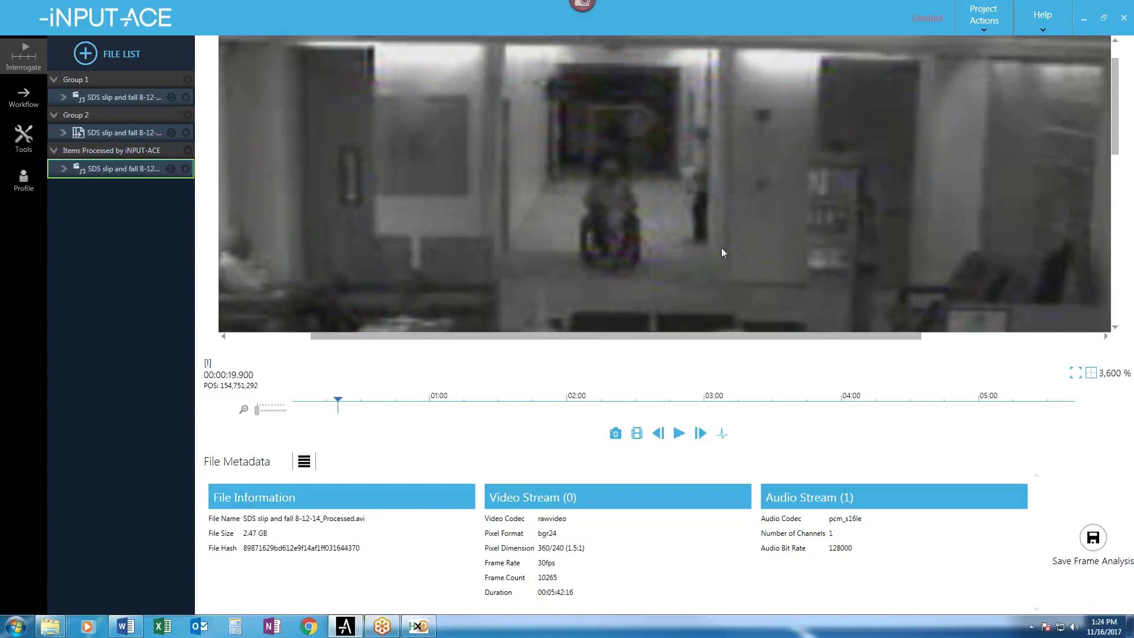
key(Right)
key(Right)
key(Right)
key(Right)
key(Right)
key(Right)
key(Right)
key(Right)
key(Right)
key(Right)
key(Right)
key(Right)
key(Right)
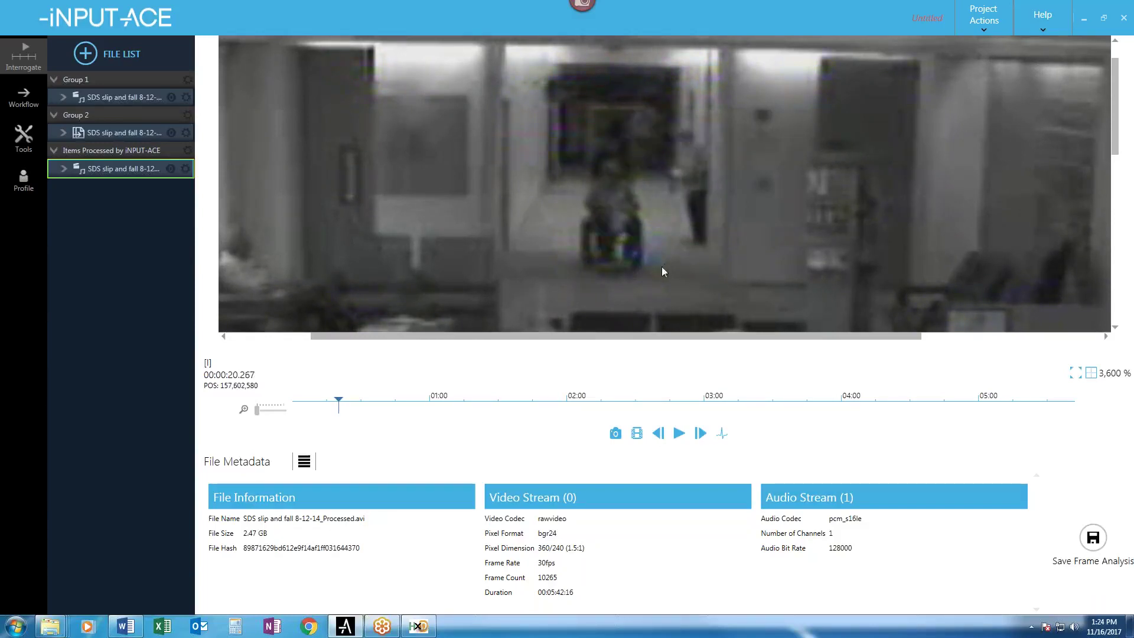
key(Right)
key(Right)
key(Right)
key(Right)
key(Right)
key(Right)
key(Right)
key(Right)
key(Right)
key(Right)
key(Right)
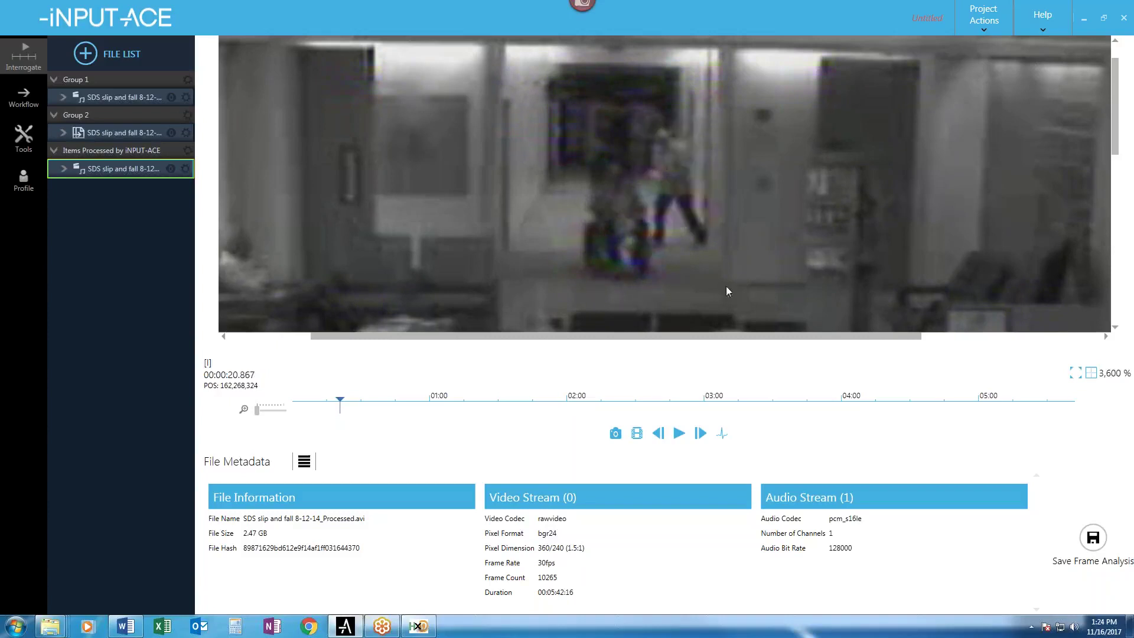
key(Right)
key(Right)
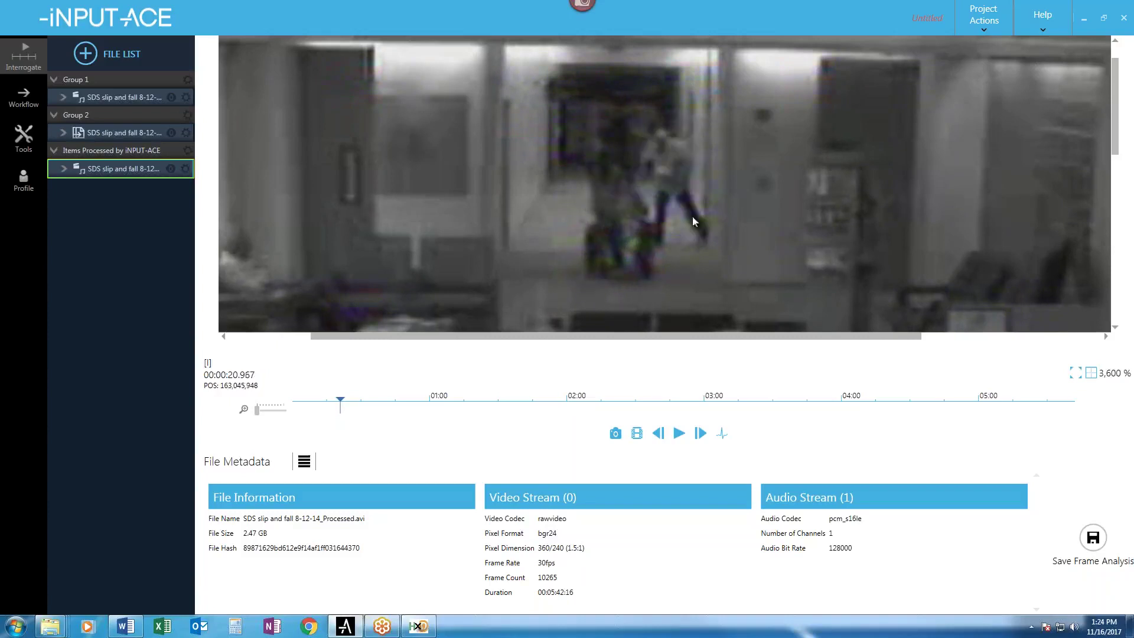
key(Right)
key(Left)
key(Left)
key(Left)
key(Left)
key(Left)
key(Left)
key(Left)
key(Left)
key(Left)
key(Left)
key(Left)
key(Left)
key(Left)
key(Left)
key(Left)
key(Left)
key(Left)
key(Left)
key(Left)
key(Left)
key(Left)
key(Left)
key(Left)
key(Left)
key(Left)
key(Left)
key(Left)
key(Left)
key(Left)
key(Left)
key(Left)
key(Left)
key(Left)
key(Left)
key(Left)
key(Left)
key(Left)
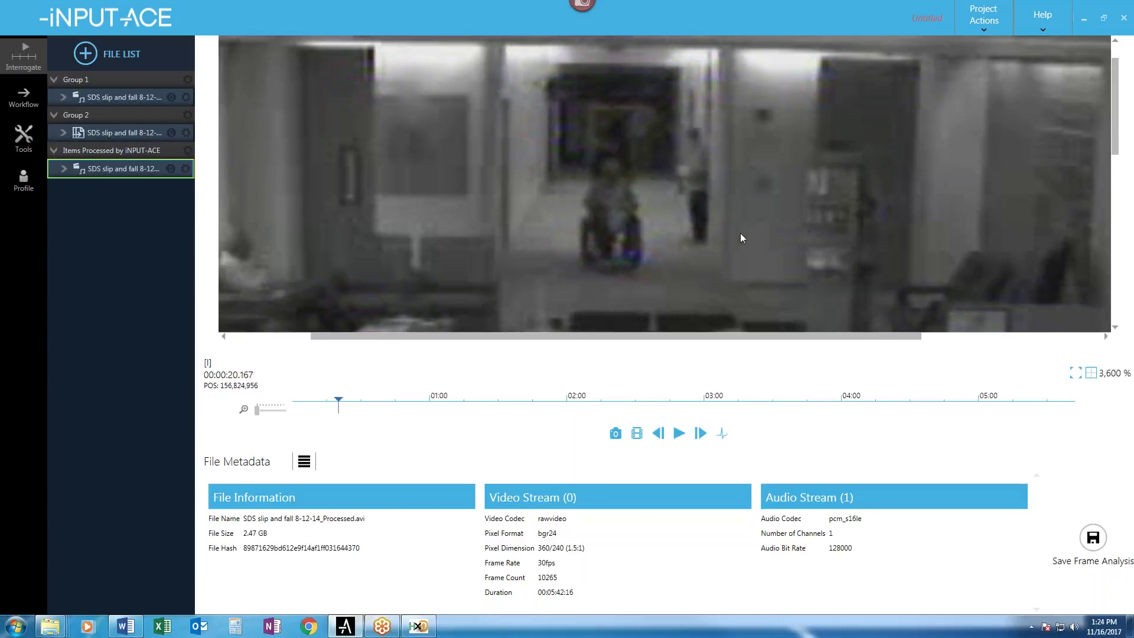